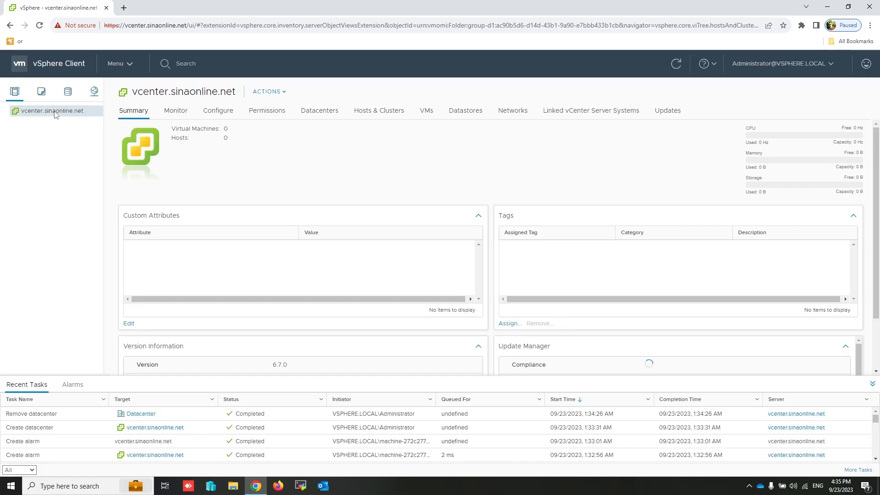
# Create Datacenter Istanbul under vcenter.sinaonline.net.
pyautogui.rightClick(56, 114)
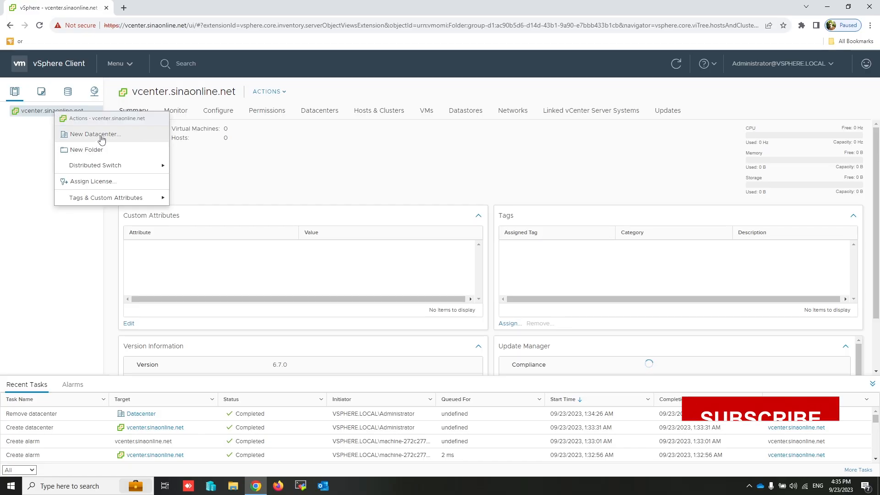
pyautogui.click(101, 136)
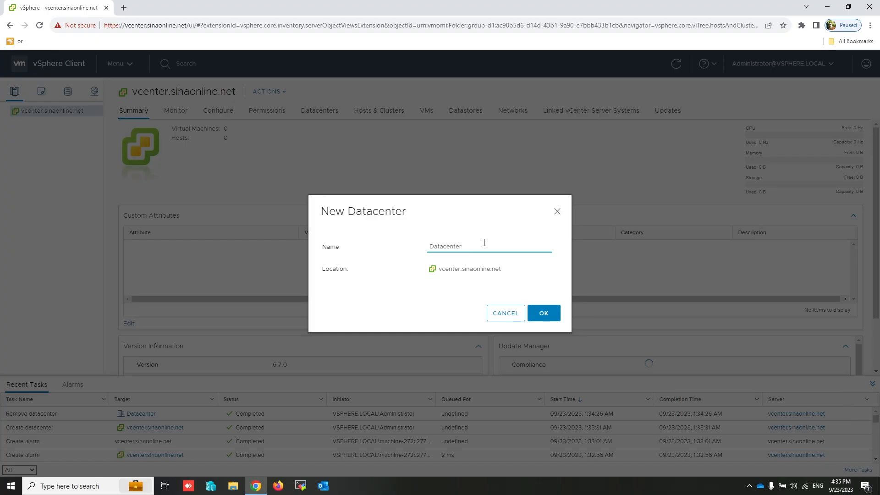
pyautogui.write('Istanbul')
pyautogui.click(544, 314)
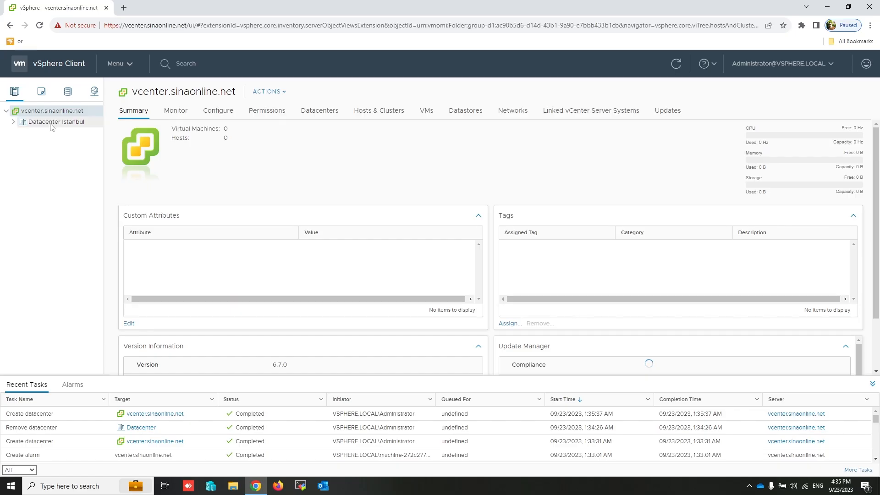
pyautogui.click(51, 123)
pyautogui.rightClick(50, 123)
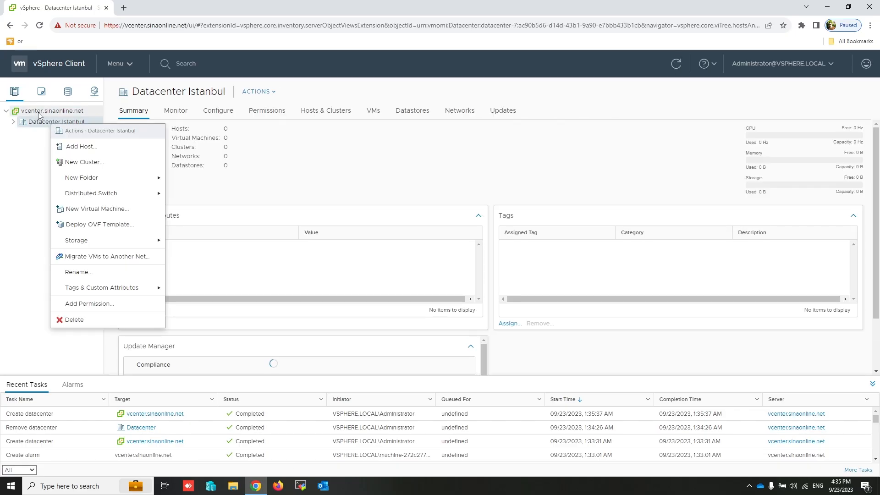
pyautogui.click(39, 112)
# Create Datacenter Ankara under vcenter.sinaonline.net, then view Datacenter Istanbul's summary.
pyautogui.rightClick(38, 115)
pyautogui.click(78, 136)
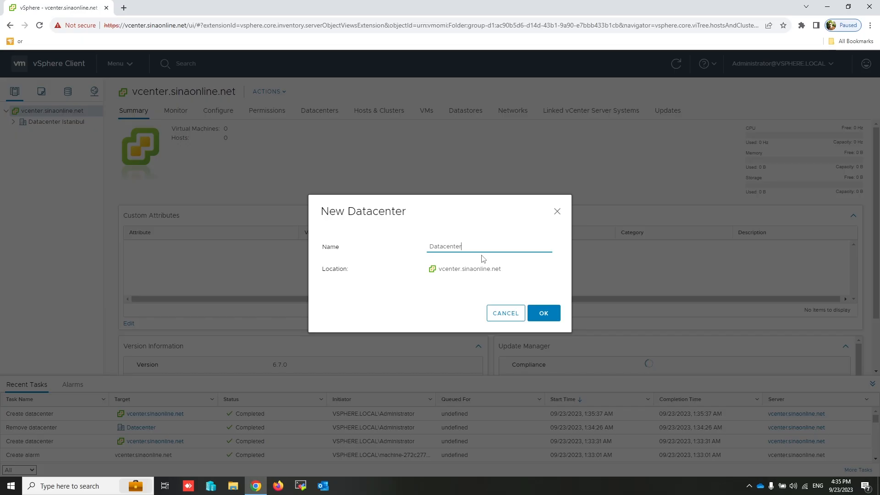
pyautogui.write('Ankara')
pyautogui.rightClick(543, 316)
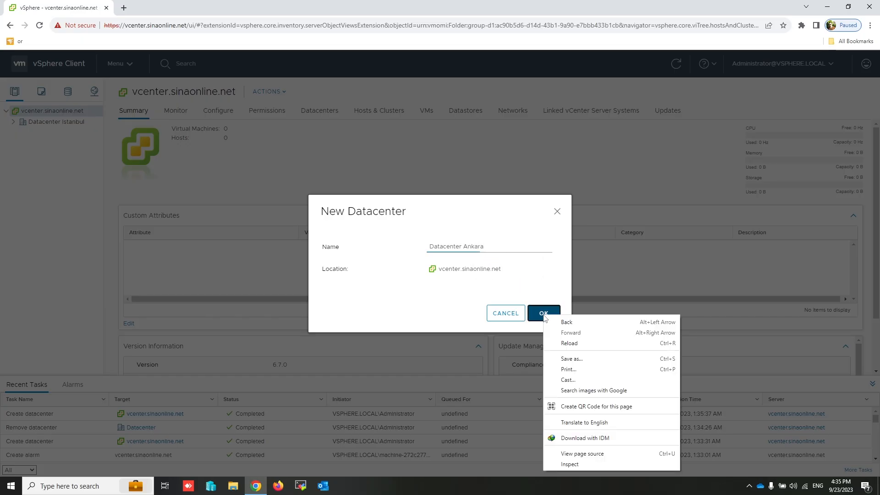
pyautogui.click(543, 316)
pyautogui.click(543, 315)
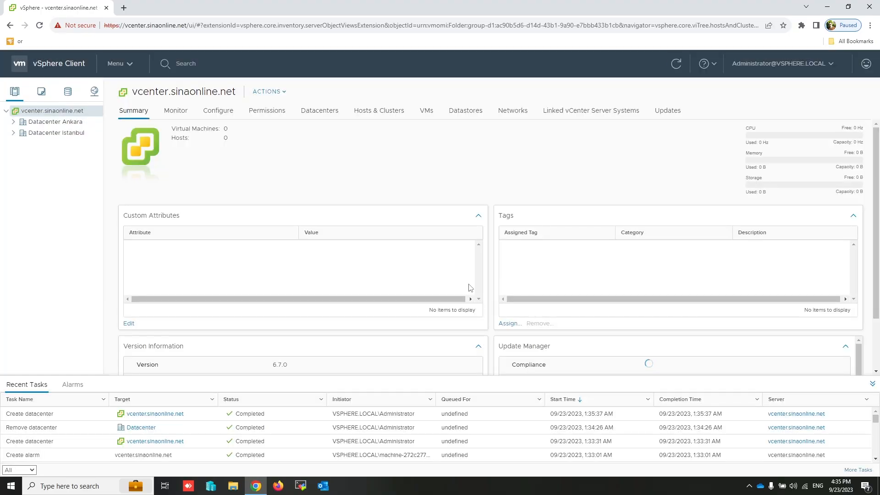
pyautogui.click(54, 137)
# Start a new cluster in Datacenter Istanbul, replacing the default name with 'Server Cluster'.
pyautogui.rightClick(53, 134)
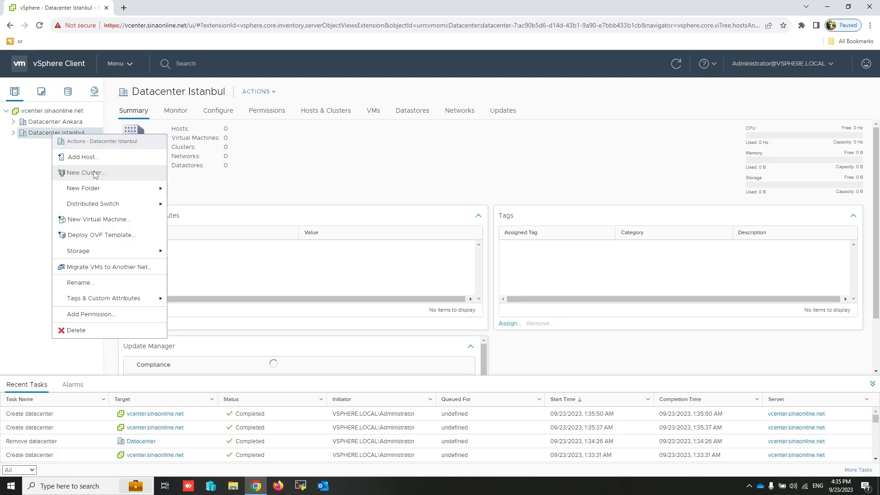
pyautogui.click(95, 175)
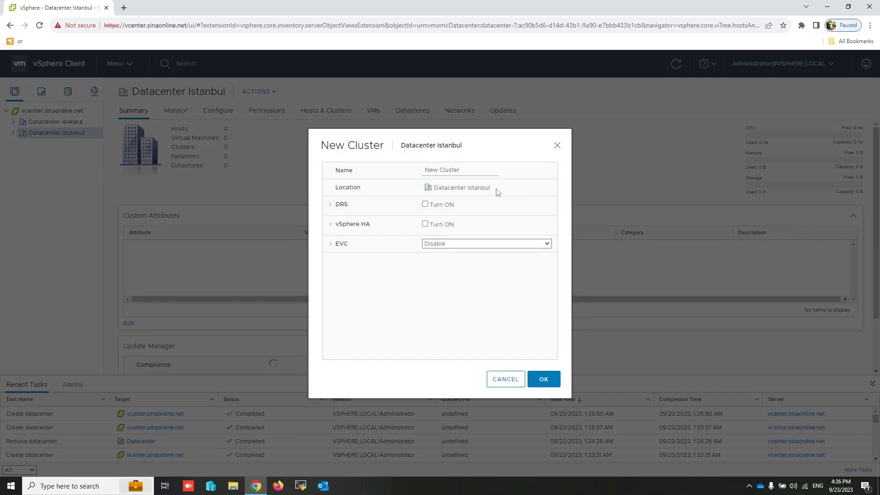
pyautogui.moveTo(503, 171); pyautogui.dragTo(424, 170)
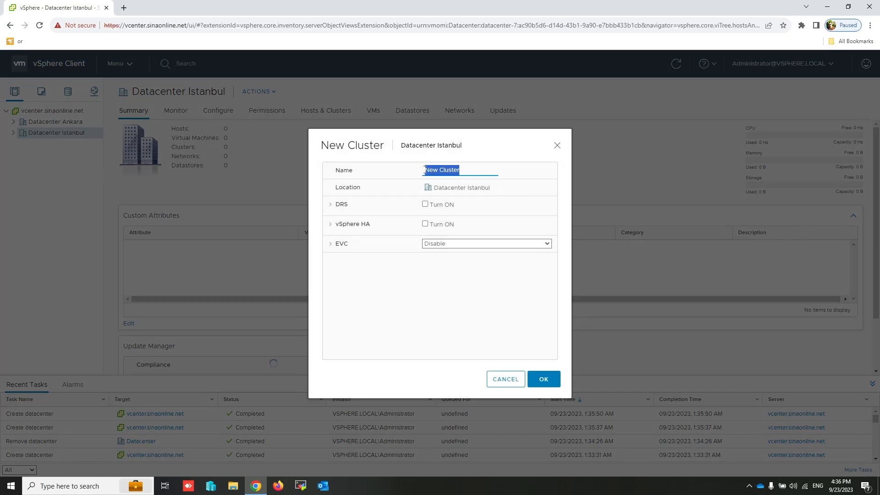
pyautogui.write('Server Cluster')
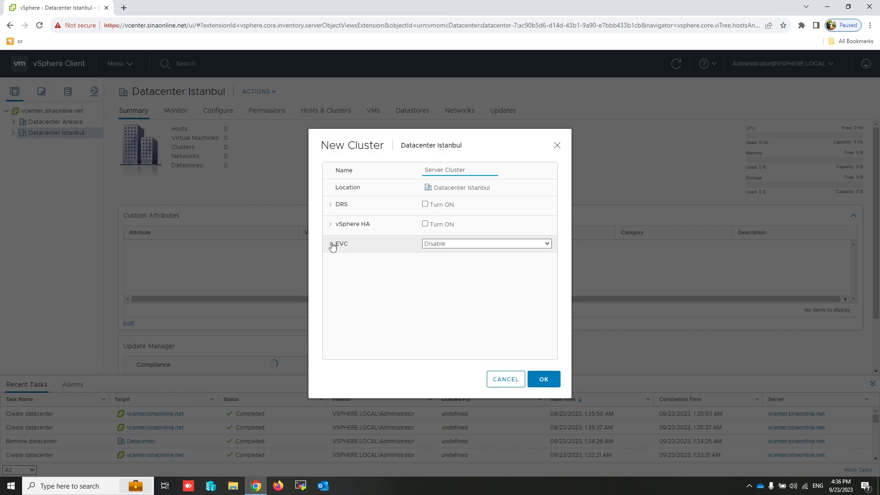
# Leave the EVC mode on Disable and confirm creation of Server Cluster.
pyautogui.click(330, 244)
pyautogui.click(484, 247)
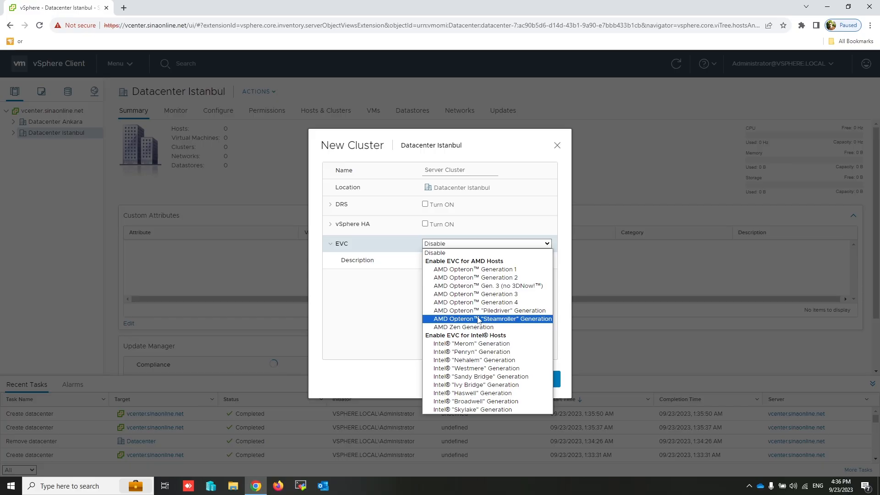
pyautogui.click(385, 298)
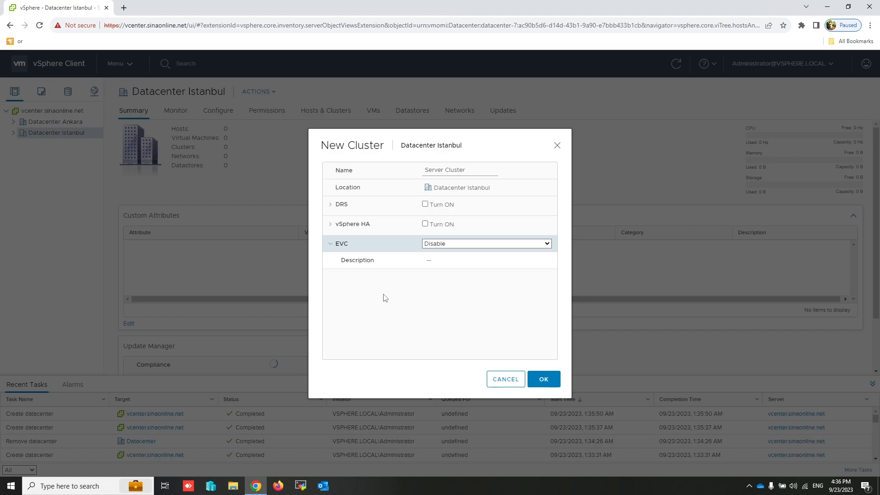
pyautogui.click(549, 380)
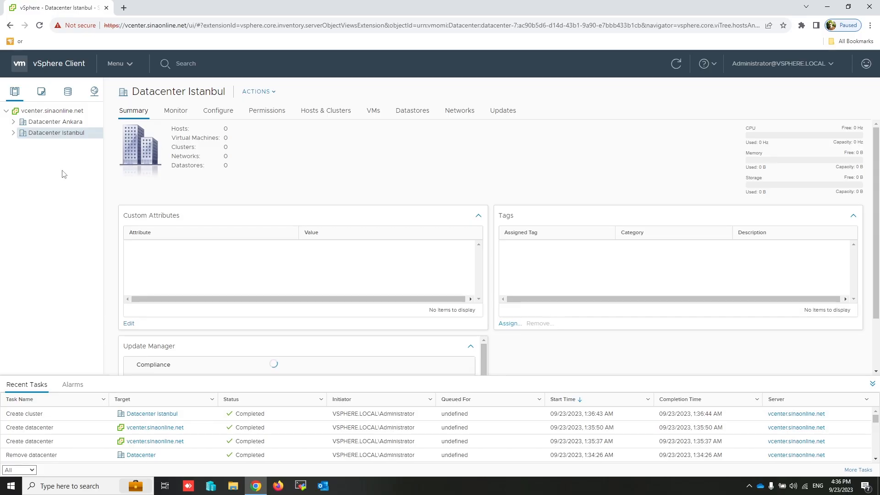
# Begin adding host esxi1.sinaonline.net to Server Cluster.
pyautogui.click(13, 136)
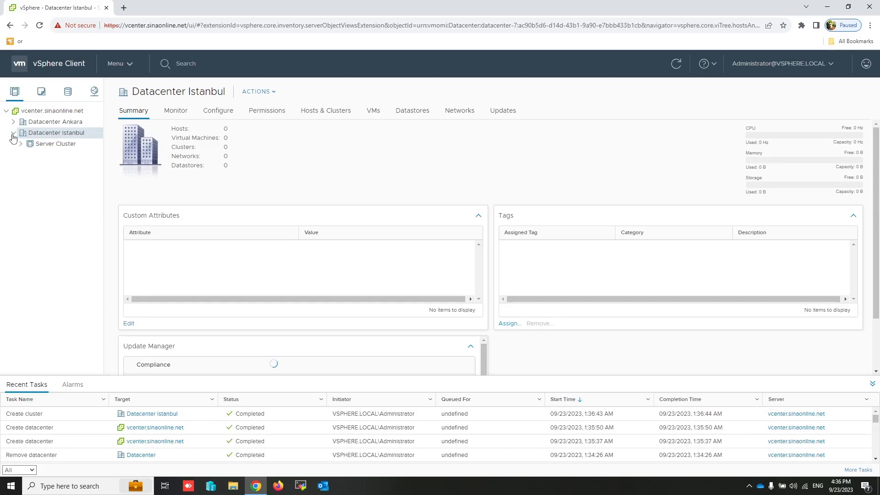
pyautogui.click(48, 145)
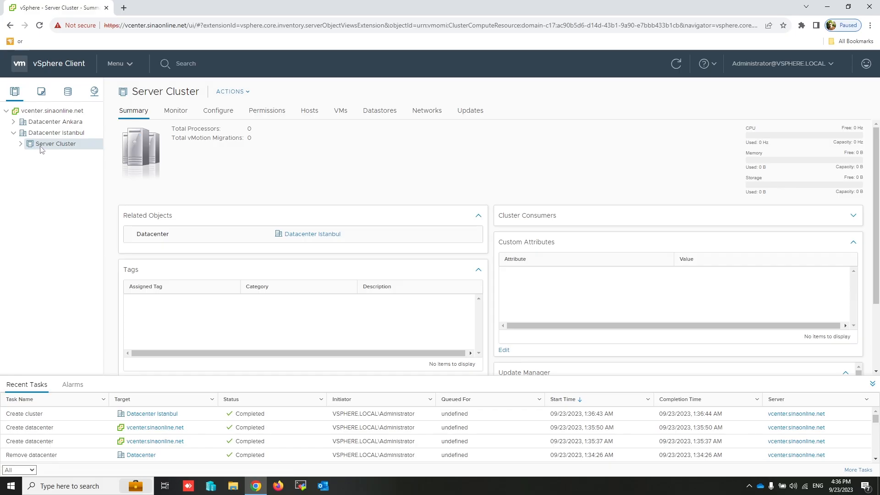
pyautogui.rightClick(42, 147)
pyautogui.click(68, 169)
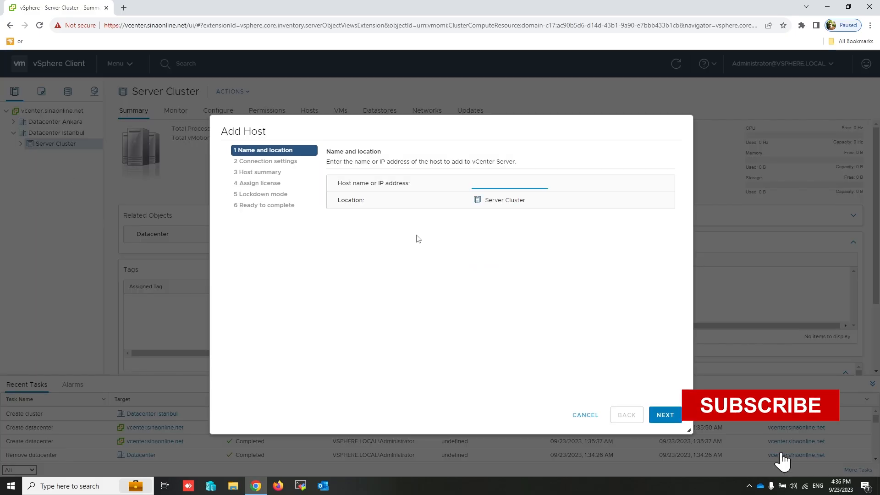
pyautogui.write('esxi')
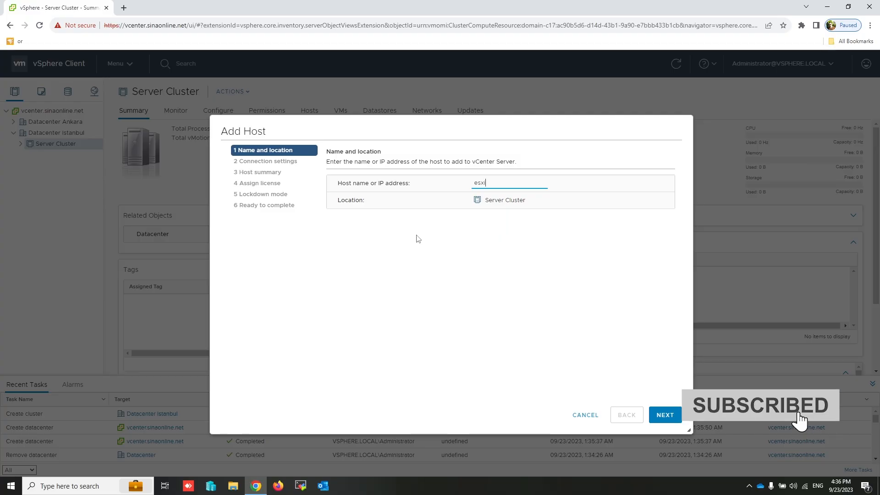
pyautogui.write('1.sina')
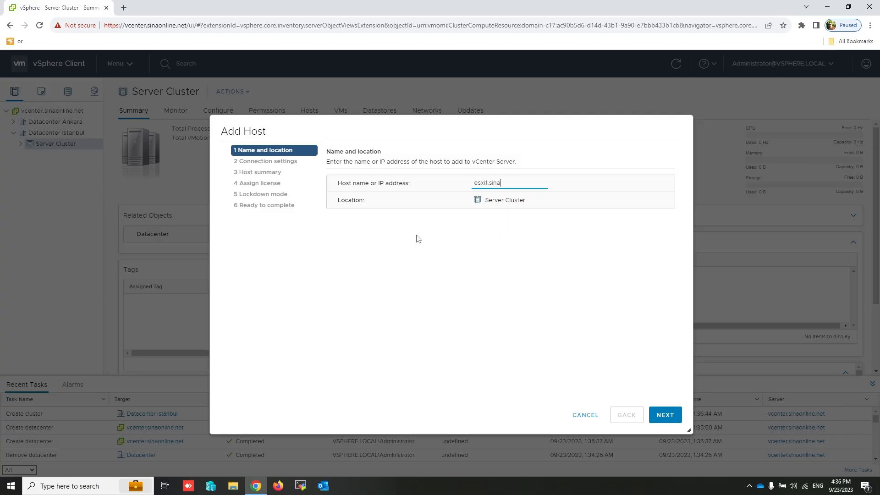
pyautogui.write('online.net')
pyautogui.click(663, 414)
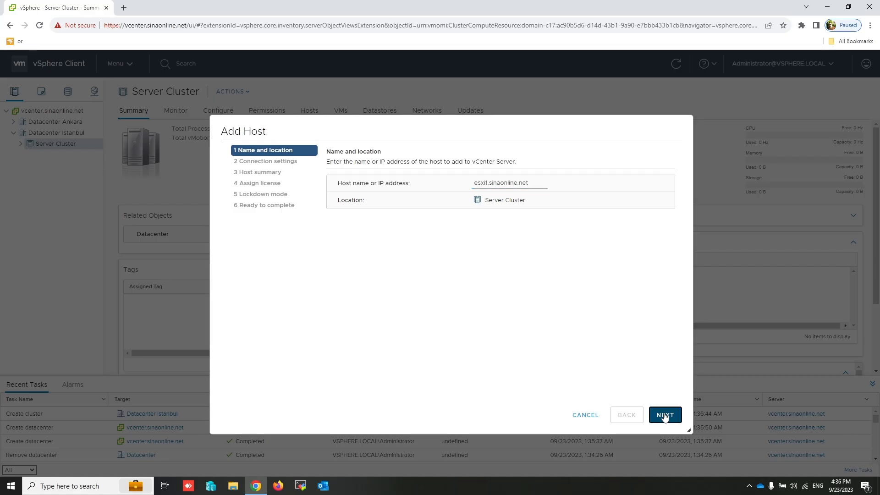
# Log in as root with the host password, accept the certificate, evaluation licence and disabled lockdown, and finish.
pyautogui.write('root')
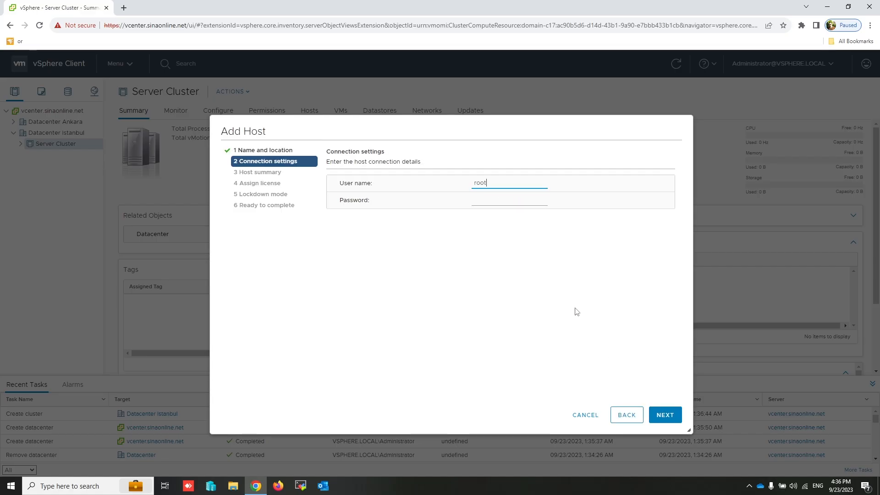
pyautogui.press('Tab')
pyautogui.write('12345678')
pyautogui.click(666, 421)
pyautogui.click(552, 339)
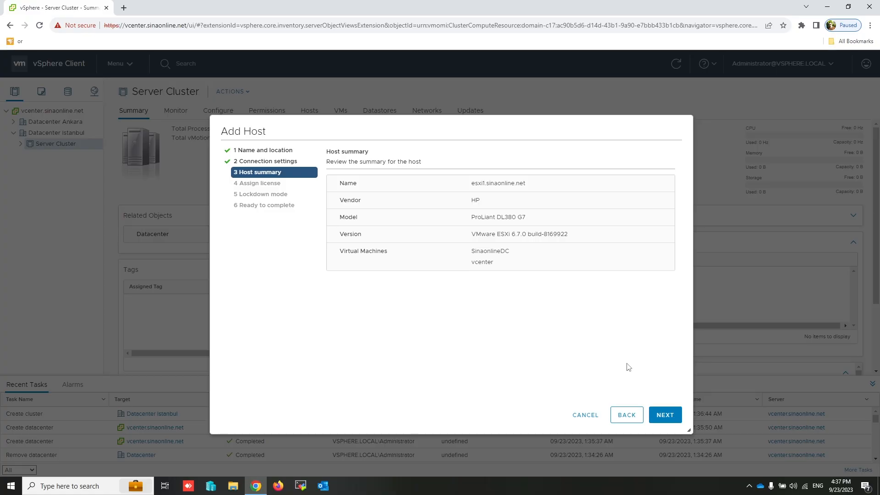
pyautogui.click(669, 417)
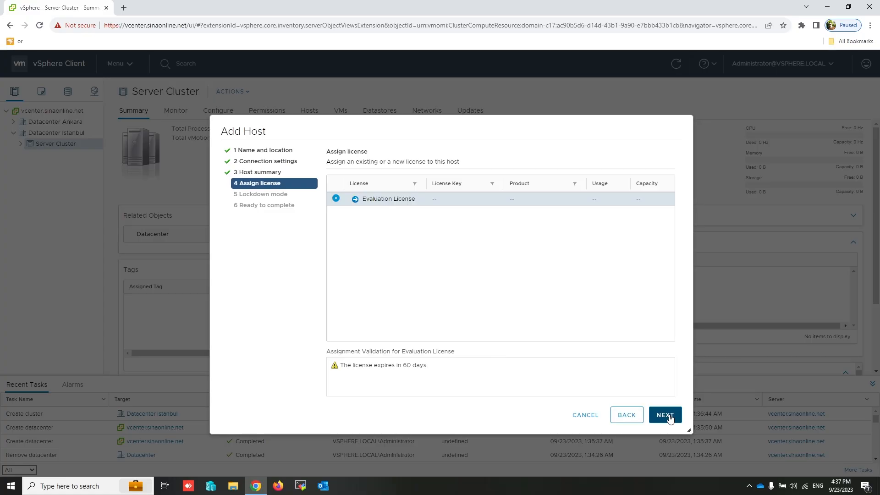
pyautogui.click(666, 418)
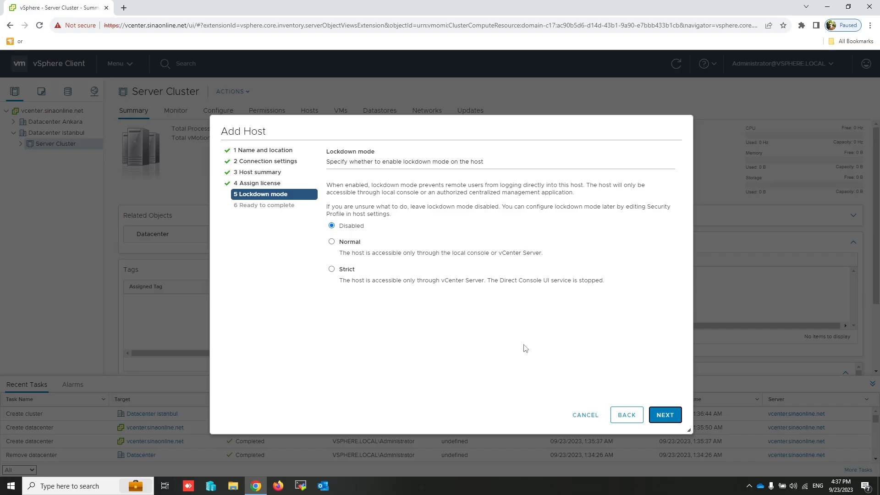
pyautogui.click(665, 415)
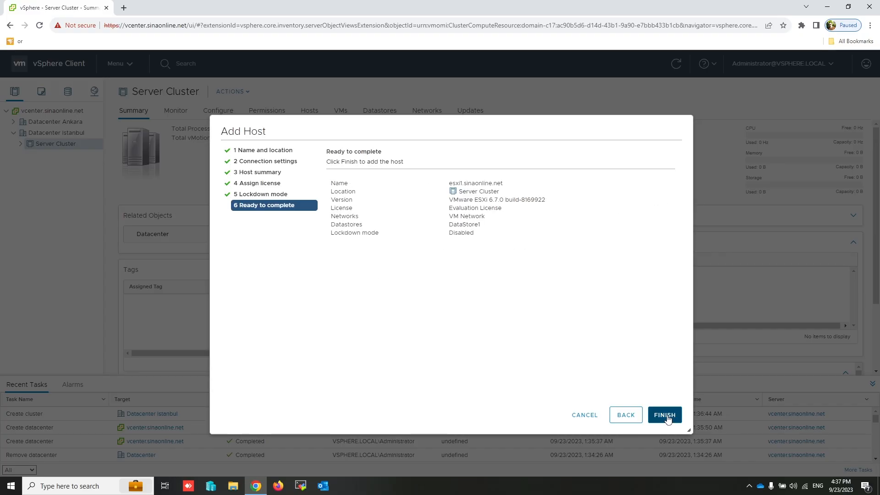
pyautogui.click(665, 416)
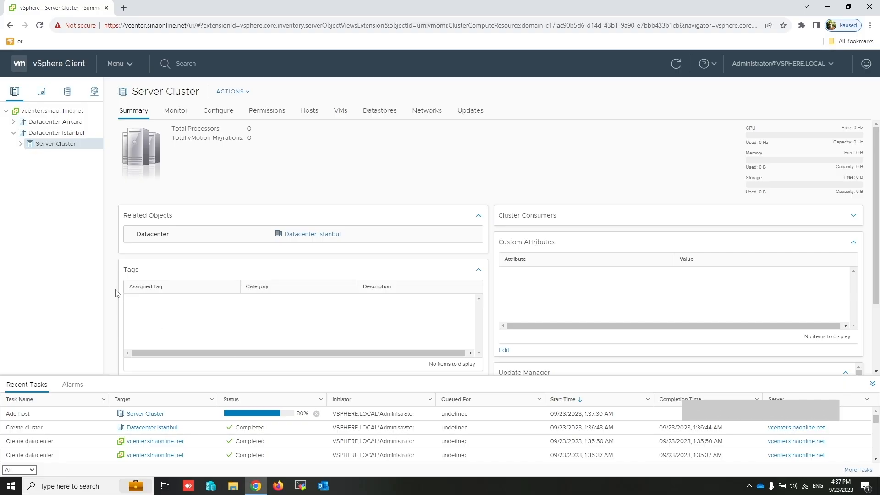
# Expand Server Cluster and list esxi1.sinaonline.net's virtual machines, SinaonlineDC and vcenter.
pyautogui.click(19, 144)
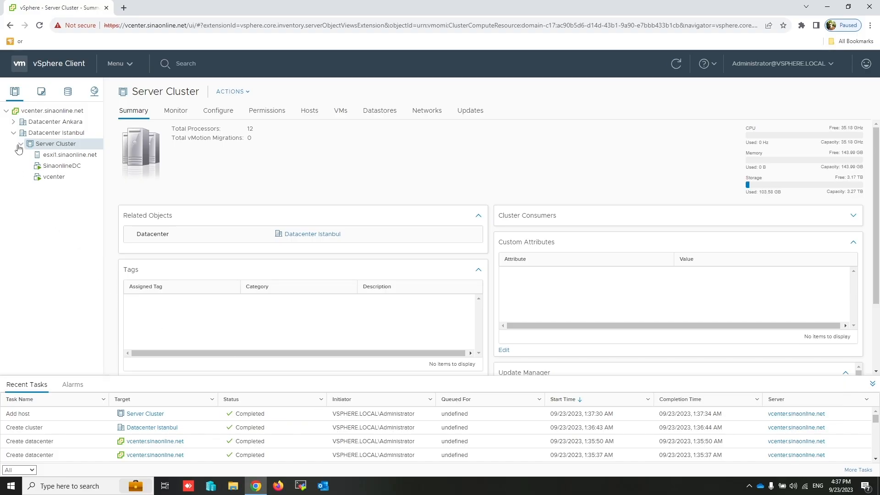
pyautogui.click(67, 156)
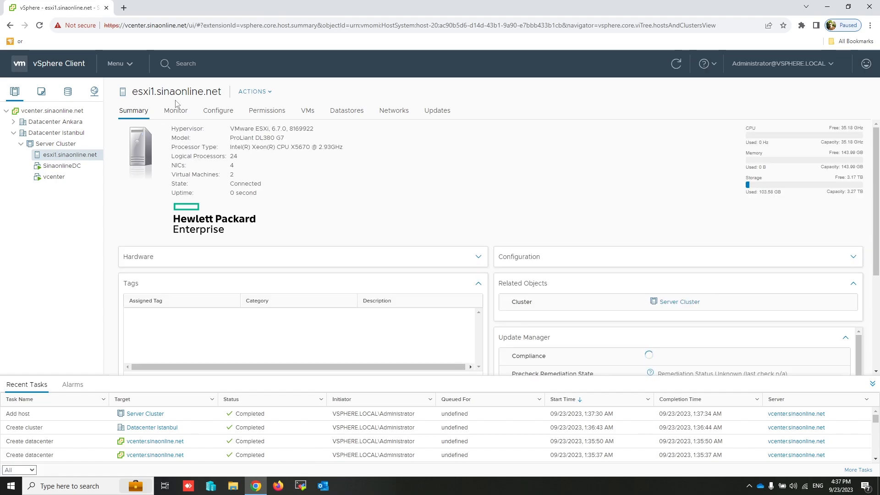
pyautogui.click(309, 113)
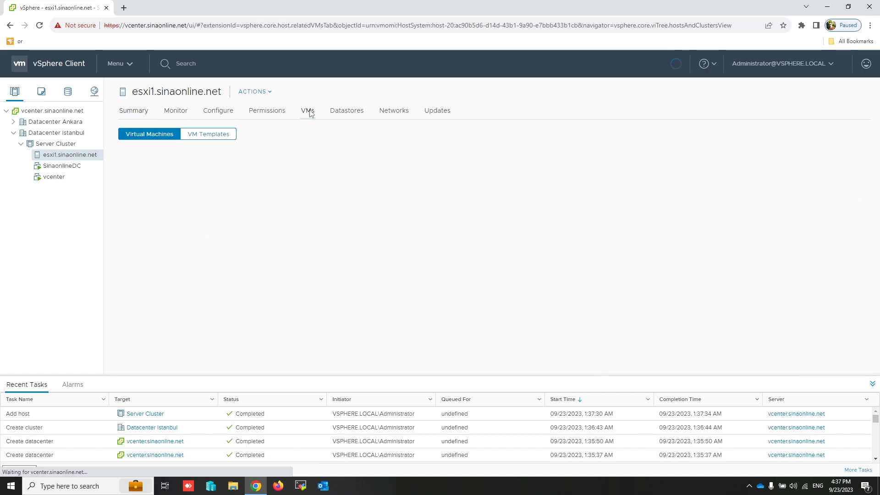